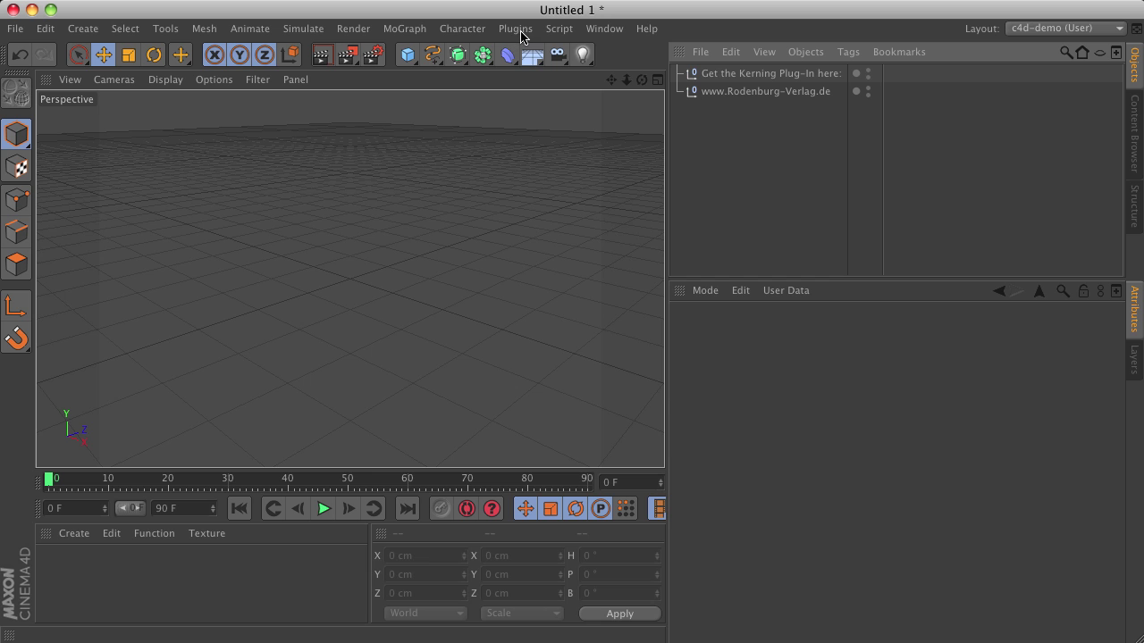
Add a Kerning object from the Plugins menu.
{"action": "left_click", "coordinate": [518, 34]}
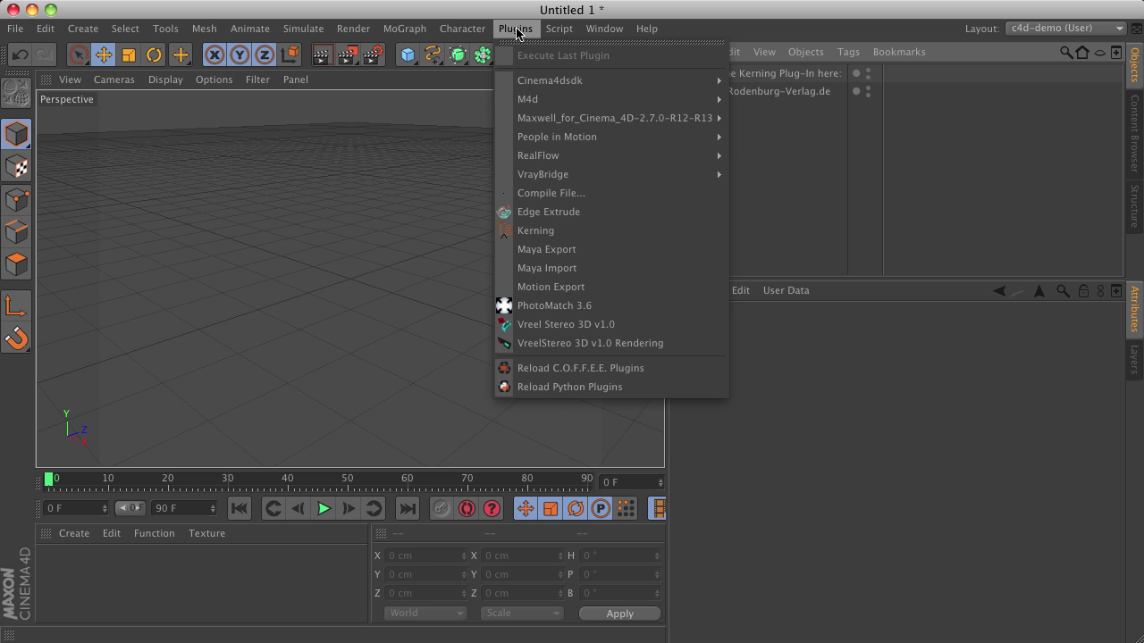
{"action": "left_click", "coordinate": [552, 234]}
{"action": "left_click_drag", "start_coordinate": [715, 75], "coordinate": [724, 162]}
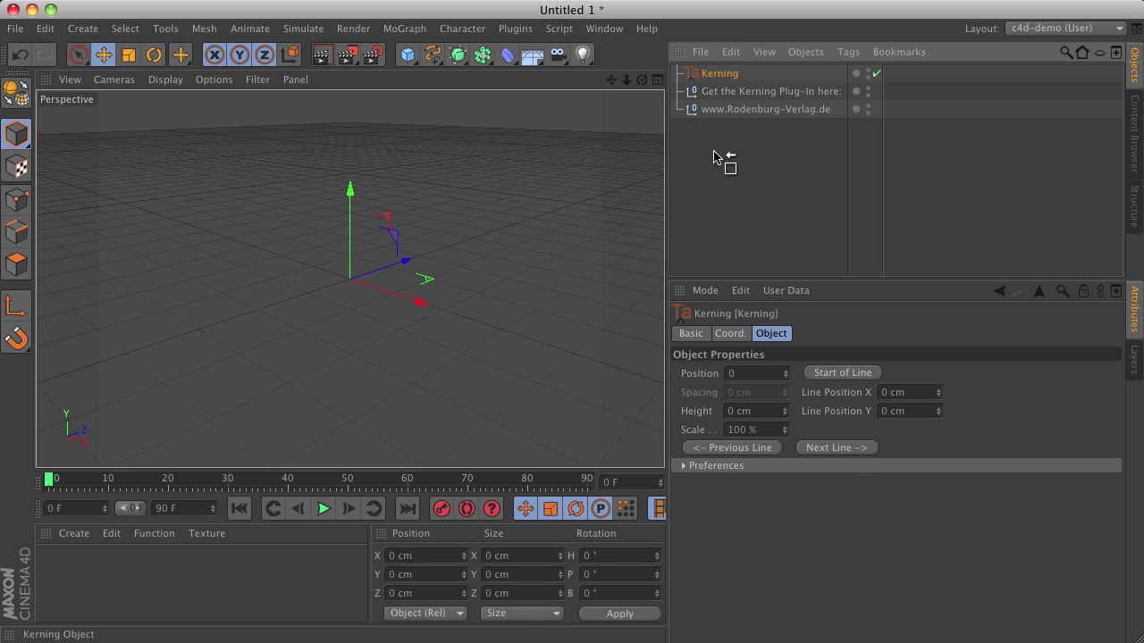
Create a Text spline, nest it under Kerning, and toggle its editor visibility.
{"action": "left_click", "coordinate": [432, 55]}
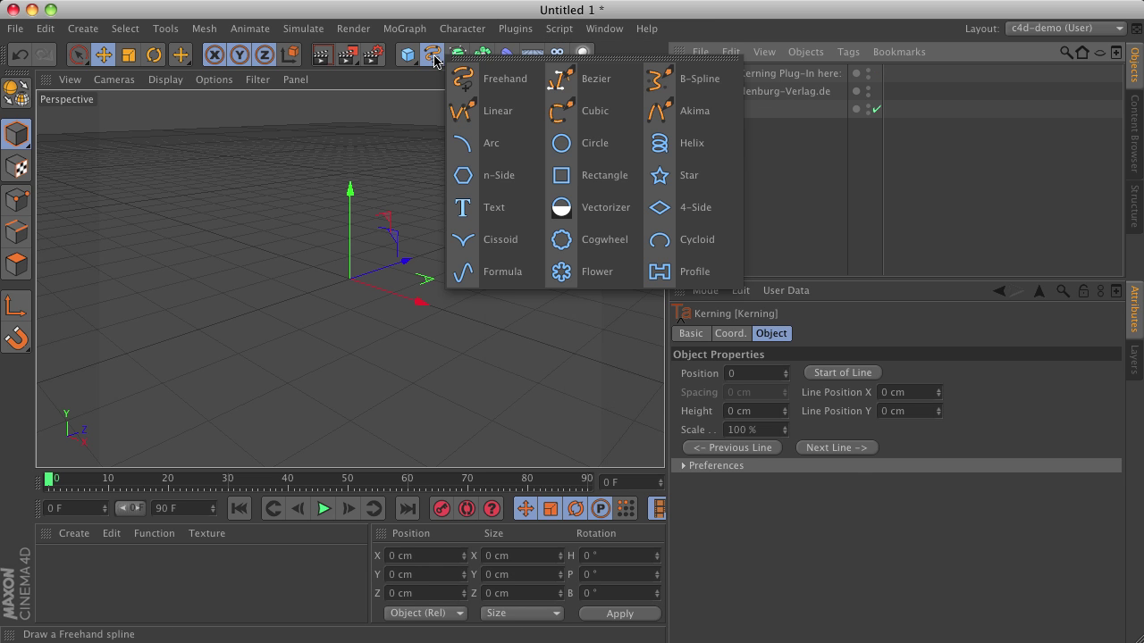
{"action": "left_click", "coordinate": [465, 215]}
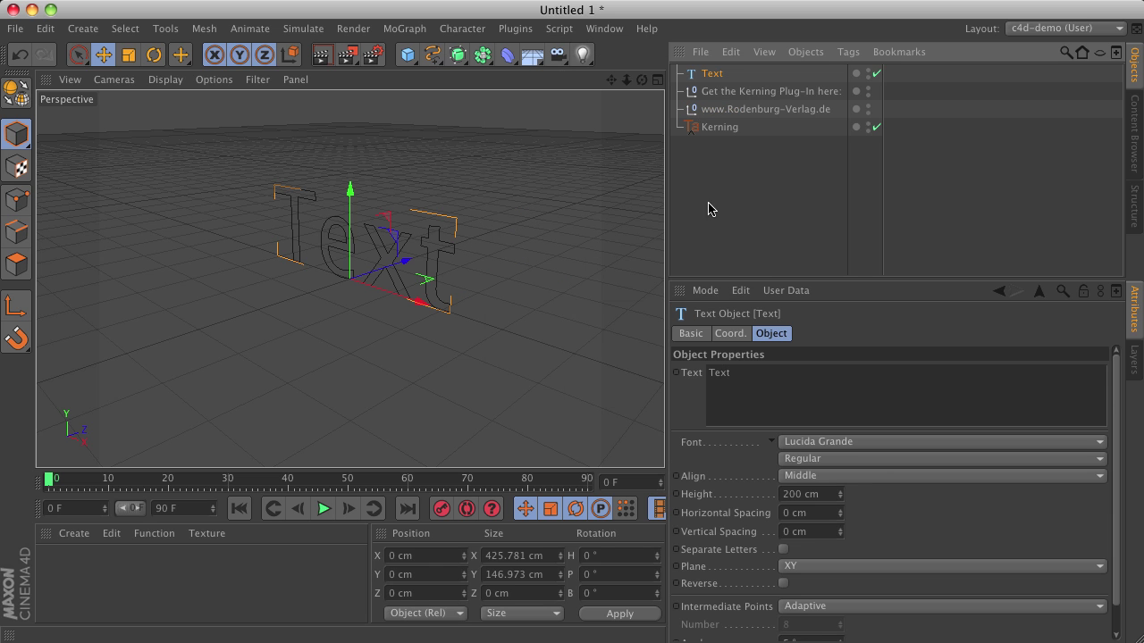
{"action": "left_click_drag", "start_coordinate": [719, 76], "coordinate": [723, 130]}
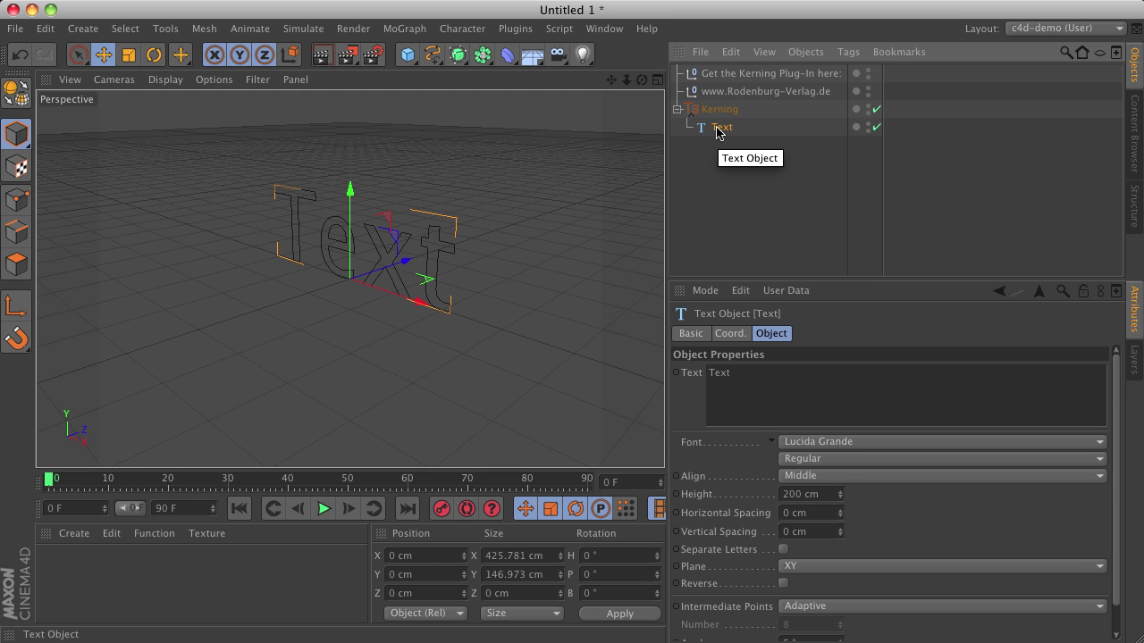
{"action": "left_click", "coordinate": [867, 125]}
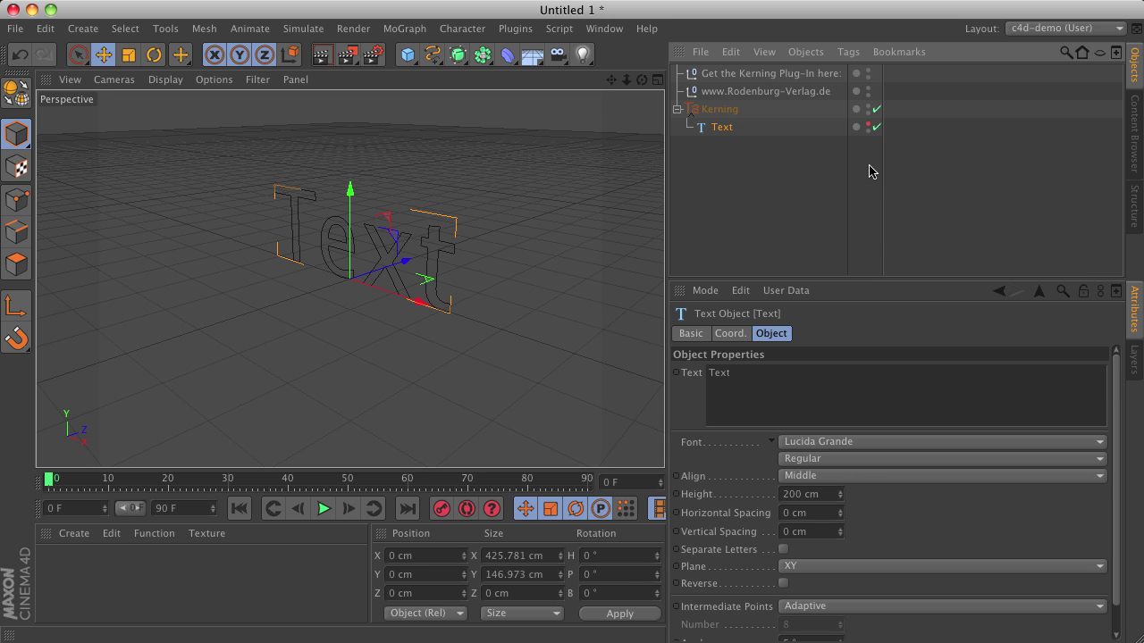
{"action": "left_click", "coordinate": [868, 124]}
Append 'jahsjh kajshj jhasdj' as new placeholder lines after the word Text.
{"action": "double_click", "coordinate": [725, 373]}
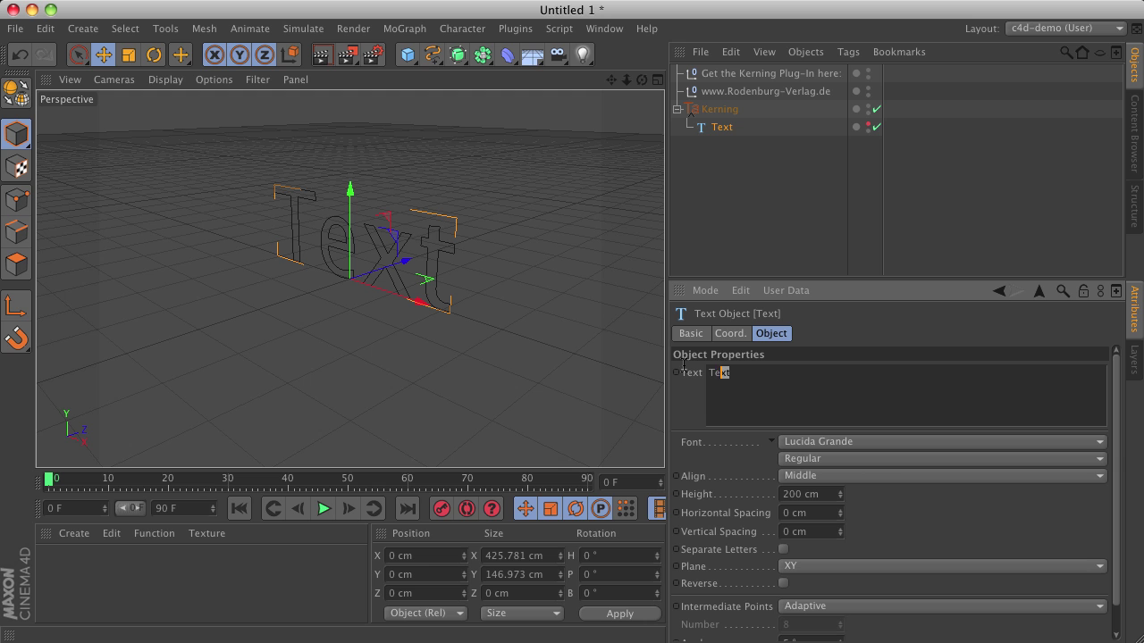
{"action": "left_click", "coordinate": [912, 387]}
{"action": "type", "text": "jahsjh ka"}
{"action": "type", "text": "jshj jhasdjhasd hasdhja"}
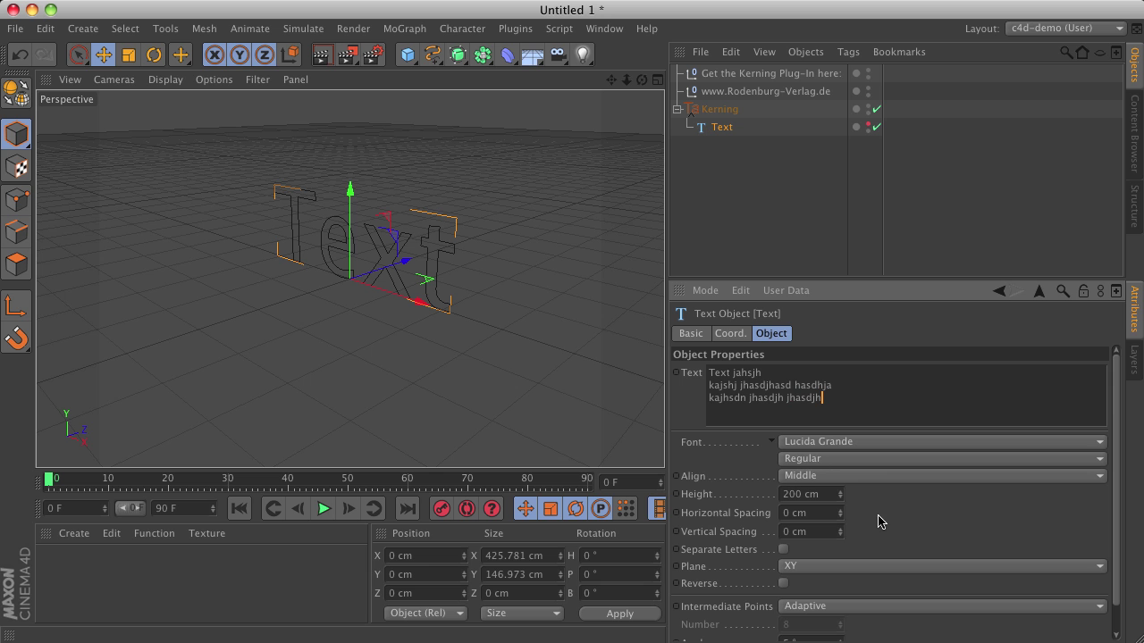
Select Kerning and step its character position through the text to a line start.
{"action": "left_click", "coordinate": [722, 110]}
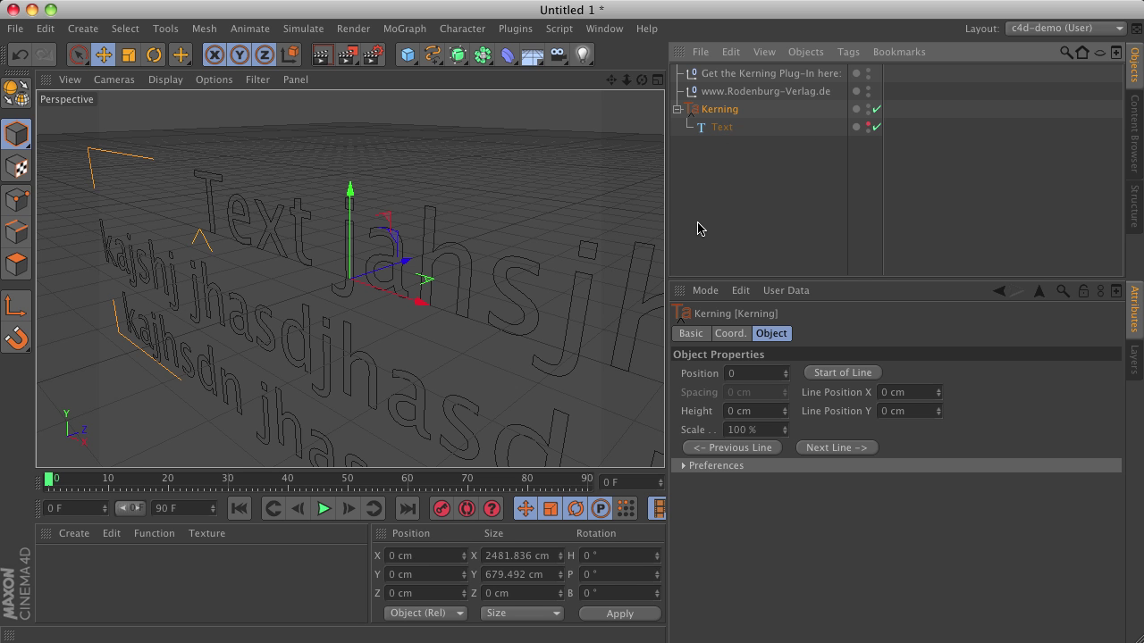
{"action": "mouse_move", "coordinate": [530, 301]}
{"action": "left_mouse_down", "text": "alt"}
{"action": "mouse_move", "coordinate": [348, 278]}
{"action": "mouse_move", "coordinate": [439, 179]}
{"action": "left_mouse_up", "text": "alt"}
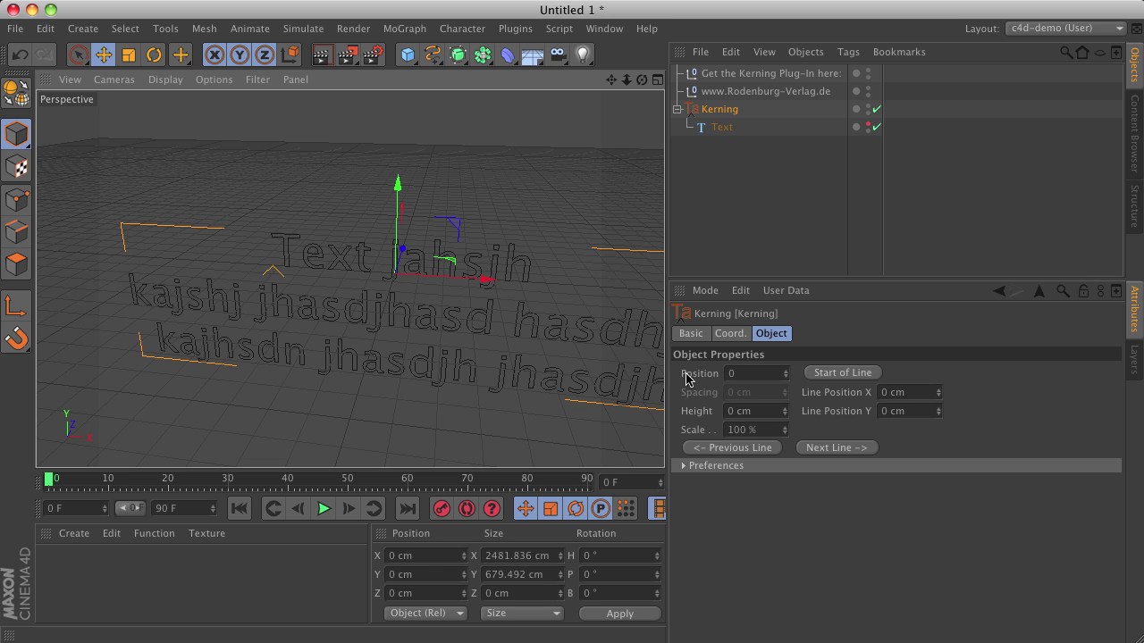
{"action": "double_click", "coordinate": [785, 370]}
{"action": "double_click", "coordinate": [785, 370]}
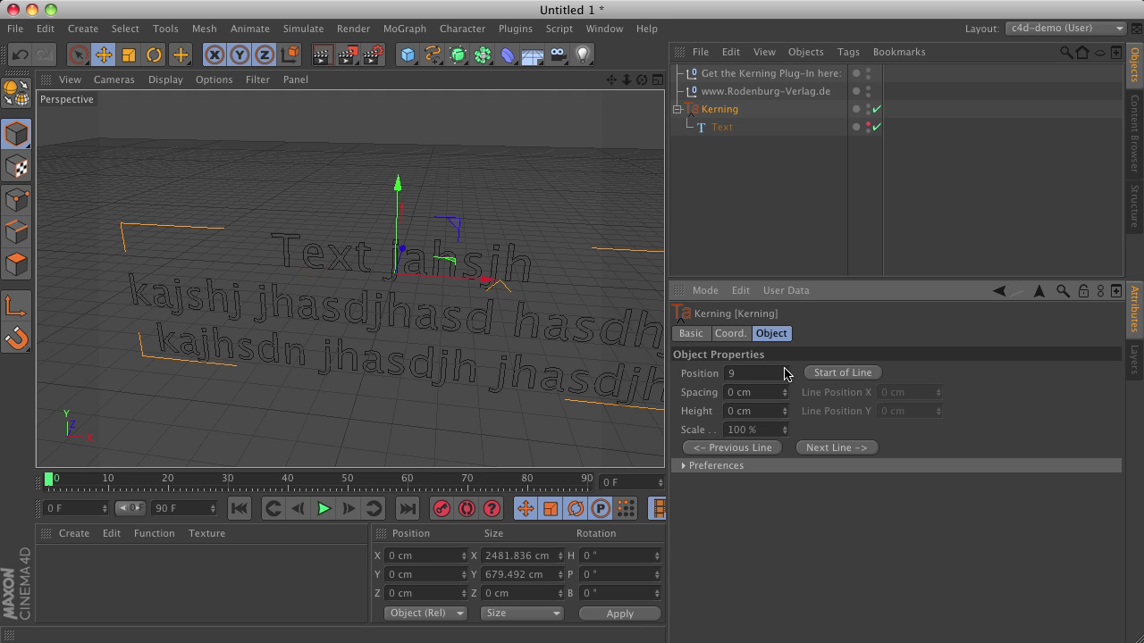
{"action": "double_click", "coordinate": [785, 372]}
{"action": "left_click", "coordinate": [842, 378]}
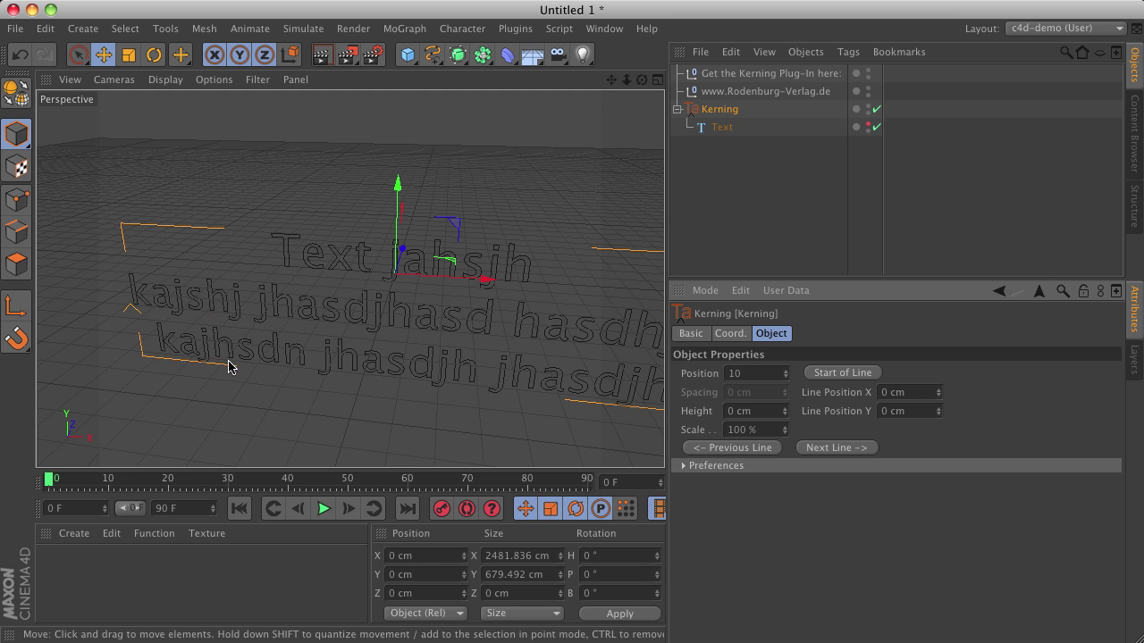
{"action": "left_click", "coordinate": [768, 448]}
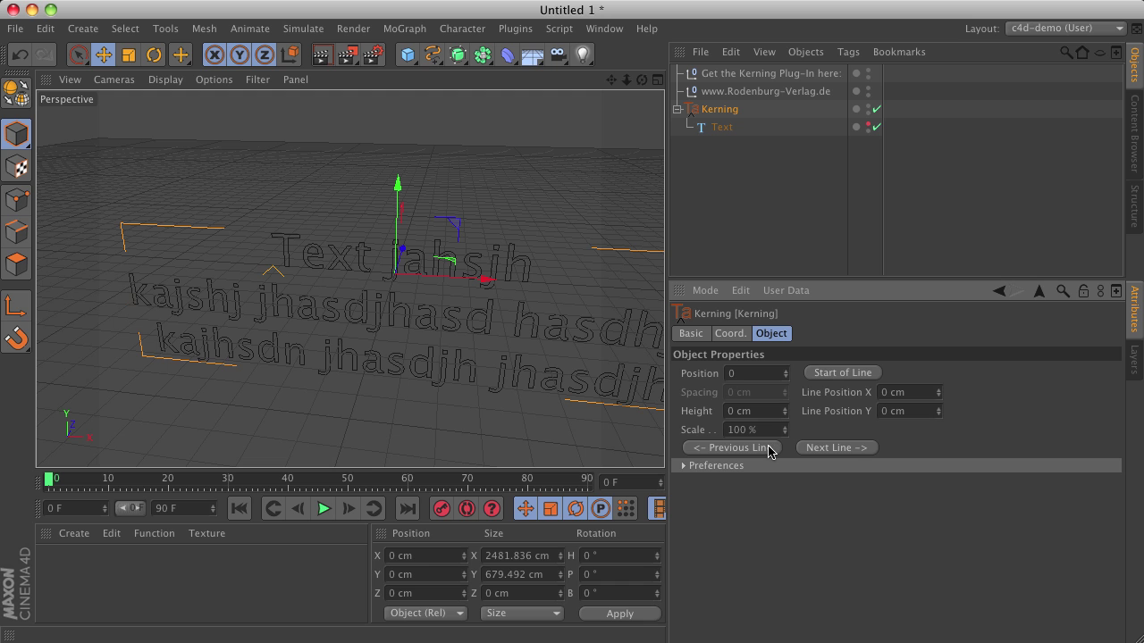
{"action": "left_click", "coordinate": [853, 448]}
Offset the line at position 10 to Line Position X −7.86 cm, Y −4.92 cm.
{"action": "left_click", "coordinate": [741, 448]}
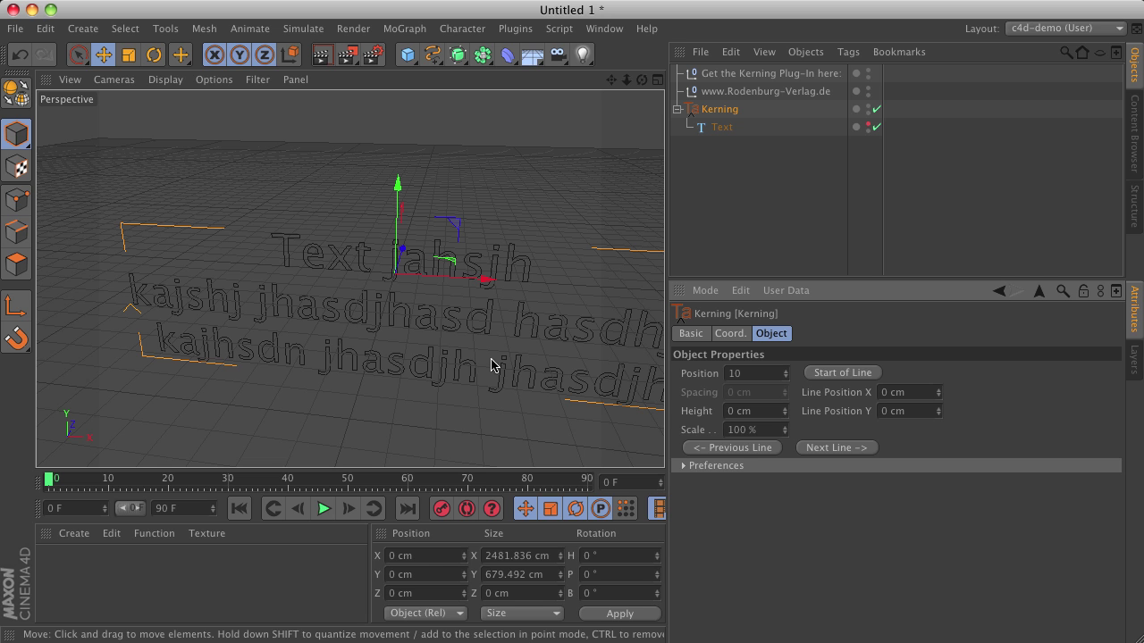
{"action": "mouse_move", "coordinate": [939, 415]}
{"action": "left_mouse_down"}
{"action": "mouse_move", "coordinate": [920, 416]}
{"action": "mouse_move", "coordinate": [938, 394]}
{"action": "left_mouse_up"}
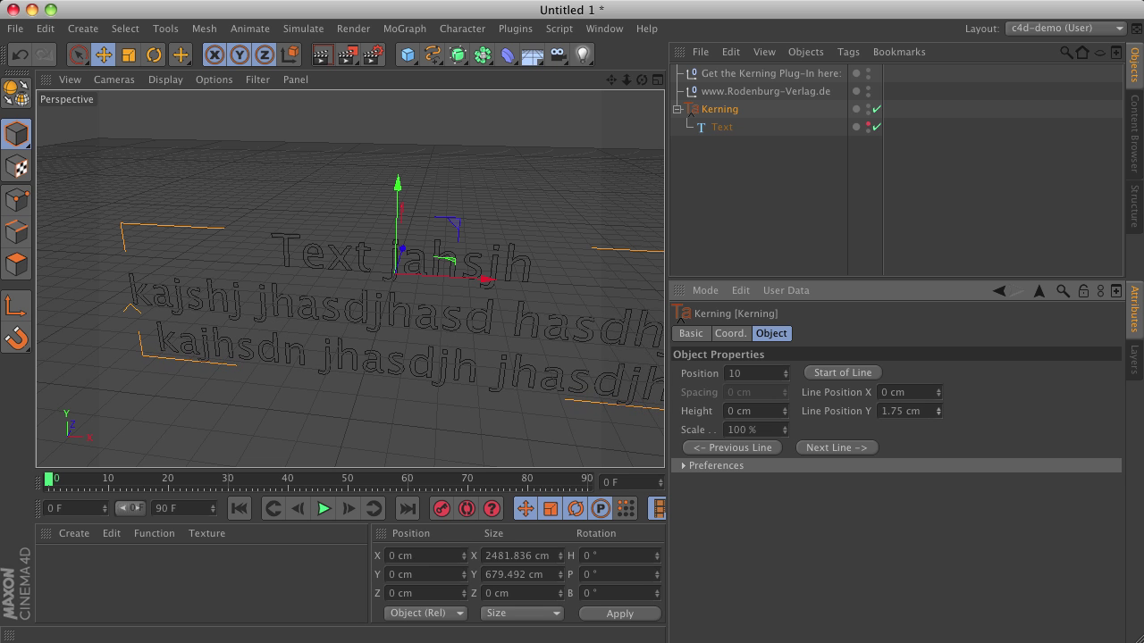
{"action": "left_click_drag", "start_coordinate": [937, 411], "coordinate": [773, 402]}
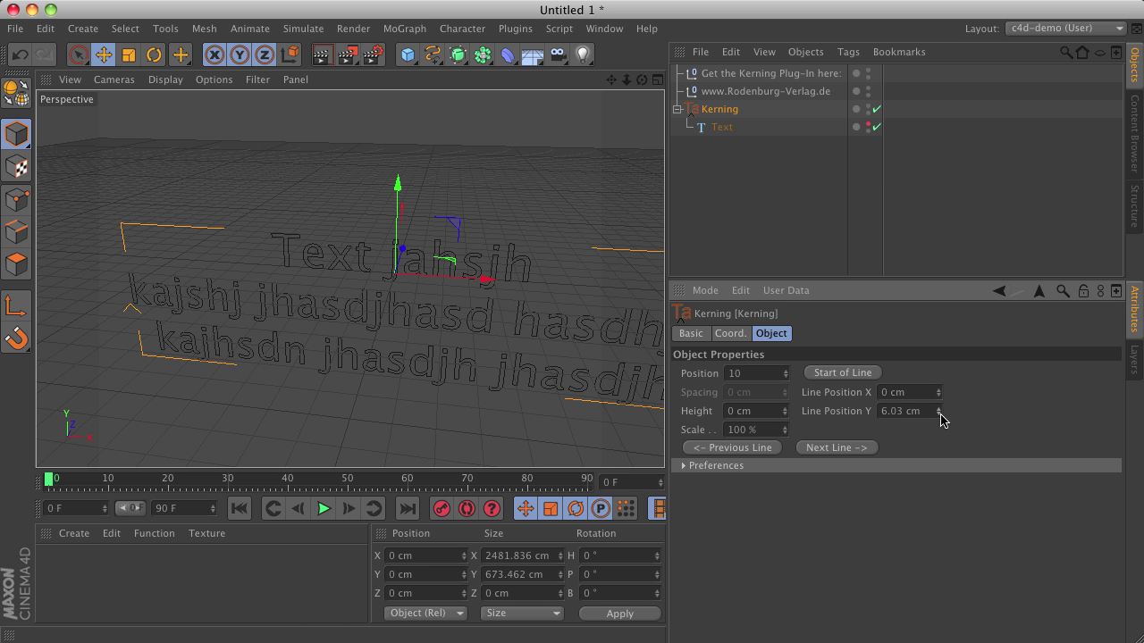
{"action": "left_click_drag", "start_coordinate": [938, 413], "coordinate": [939, 438]}
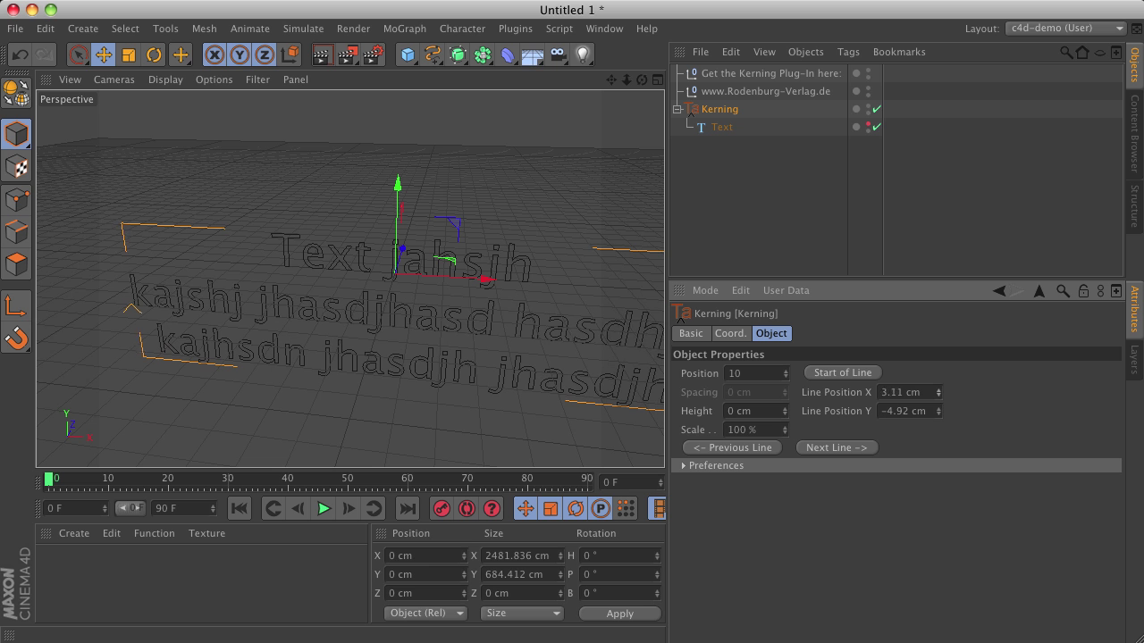
{"action": "left_click_drag", "start_coordinate": [938, 393], "coordinate": [938, 357]}
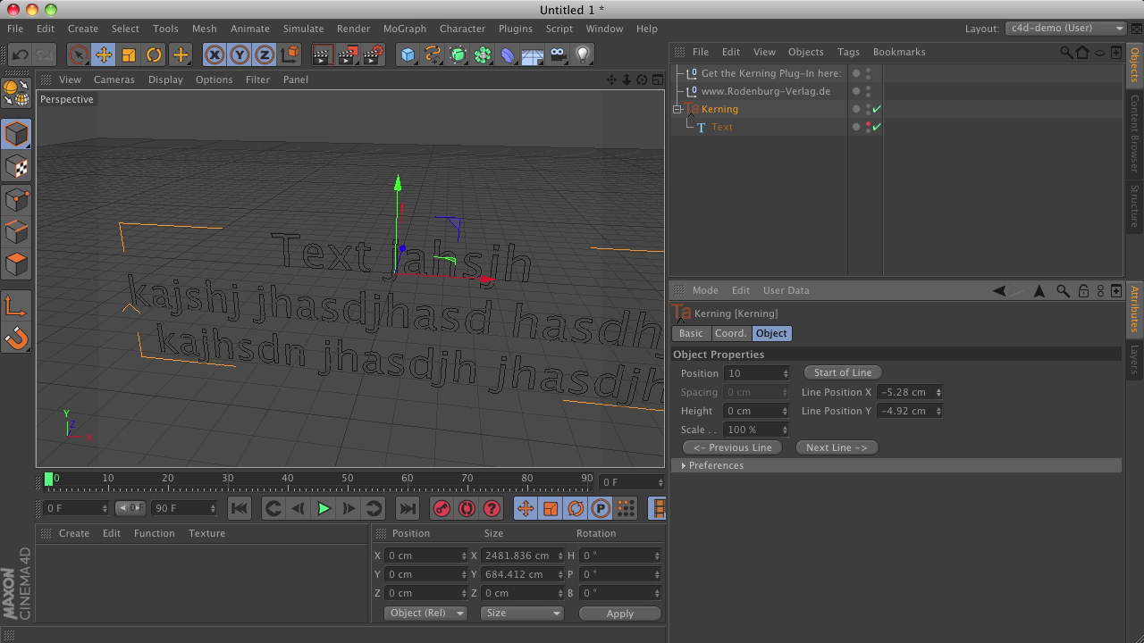
{"action": "left_click_drag", "start_coordinate": [939, 393], "coordinate": [938, 420]}
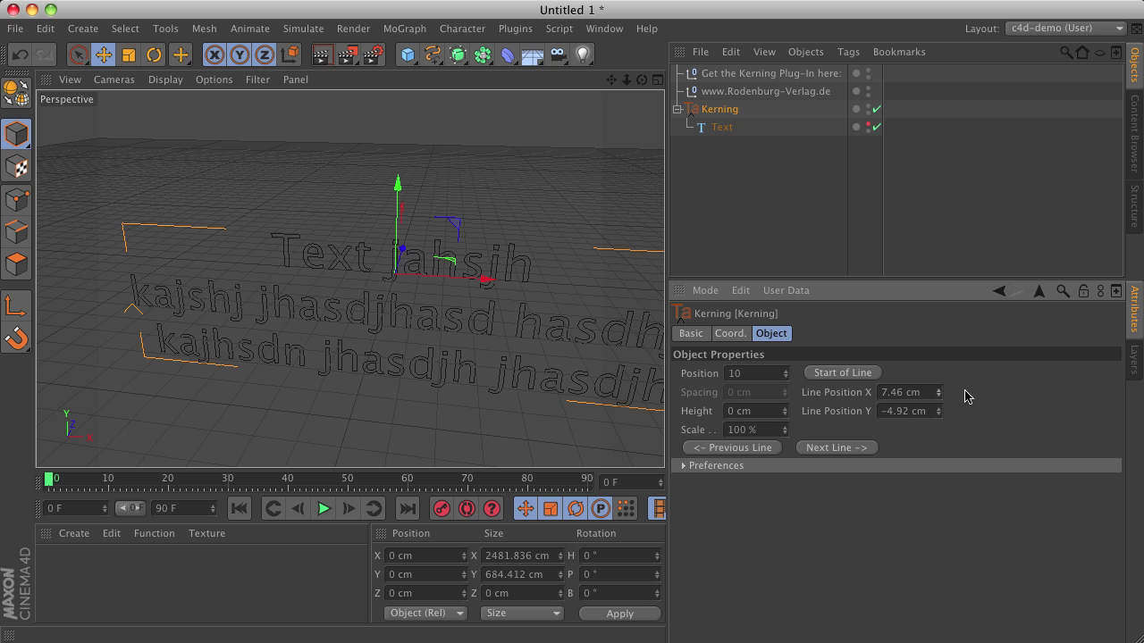
{"action": "mouse_move", "coordinate": [938, 396]}
{"action": "left_mouse_down"}
{"action": "mouse_move", "coordinate": [938, 438]}
{"action": "mouse_move", "coordinate": [938, 411]}
{"action": "left_mouse_up"}
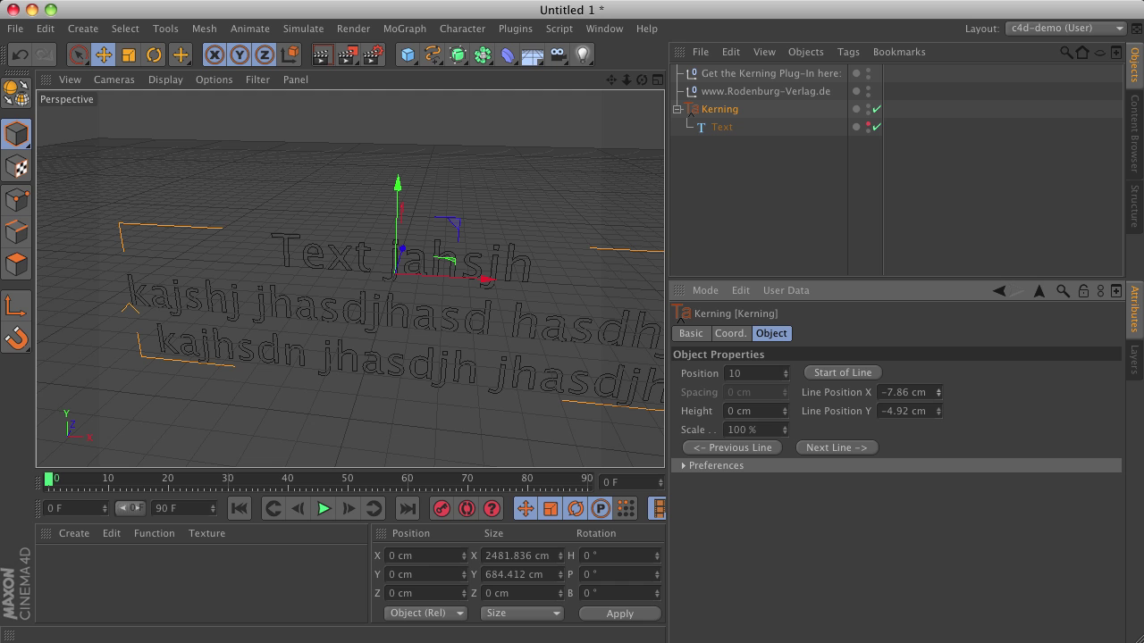
Step to kerning position 20 and set that character's spacing to −2.2 cm.
{"action": "left_click", "coordinate": [785, 370]}
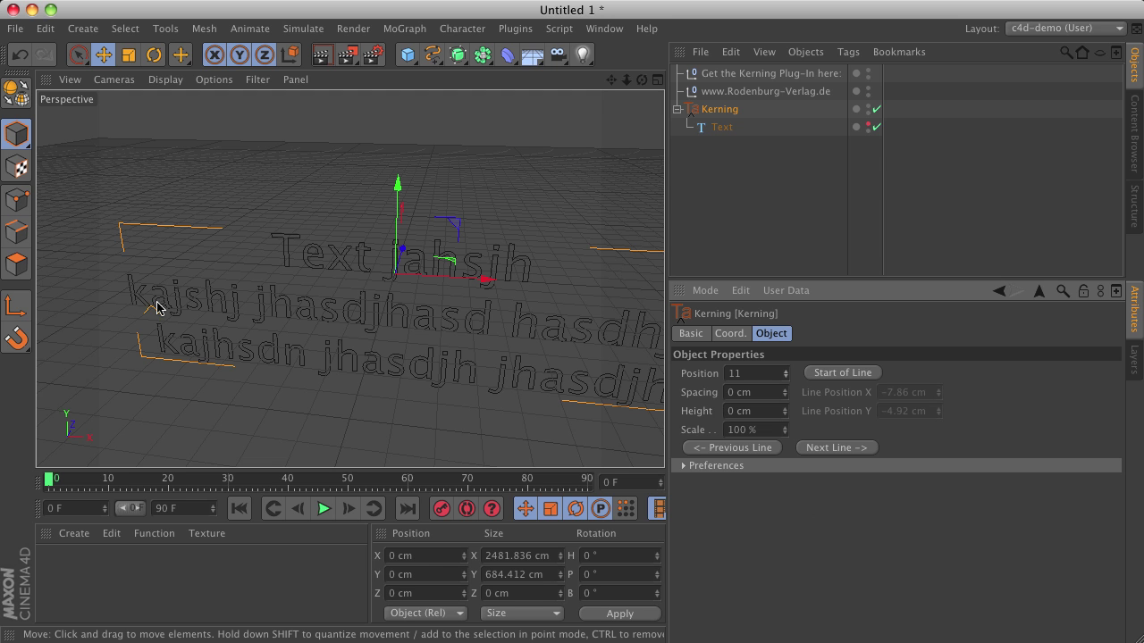
{"action": "double_click", "coordinate": [786, 373]}
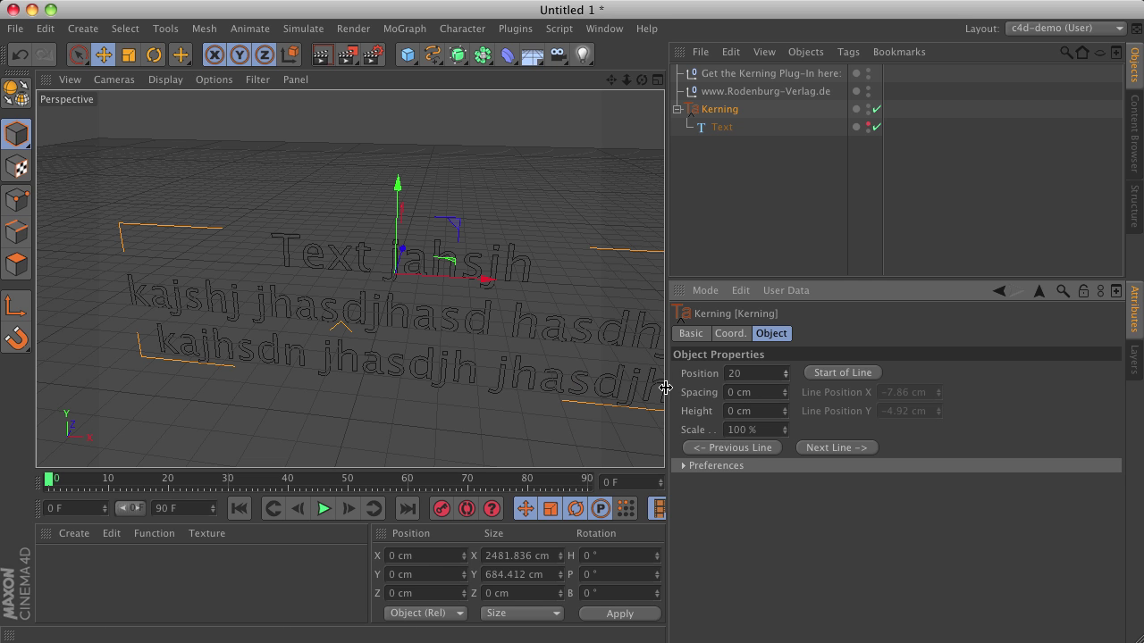
{"action": "type", "text": "20"}
{"action": "mouse_move", "coordinate": [785, 394]}
{"action": "left_mouse_down"}
{"action": "mouse_move", "coordinate": [760, 395]}
{"action": "mouse_move", "coordinate": [813, 394]}
{"action": "left_mouse_up"}
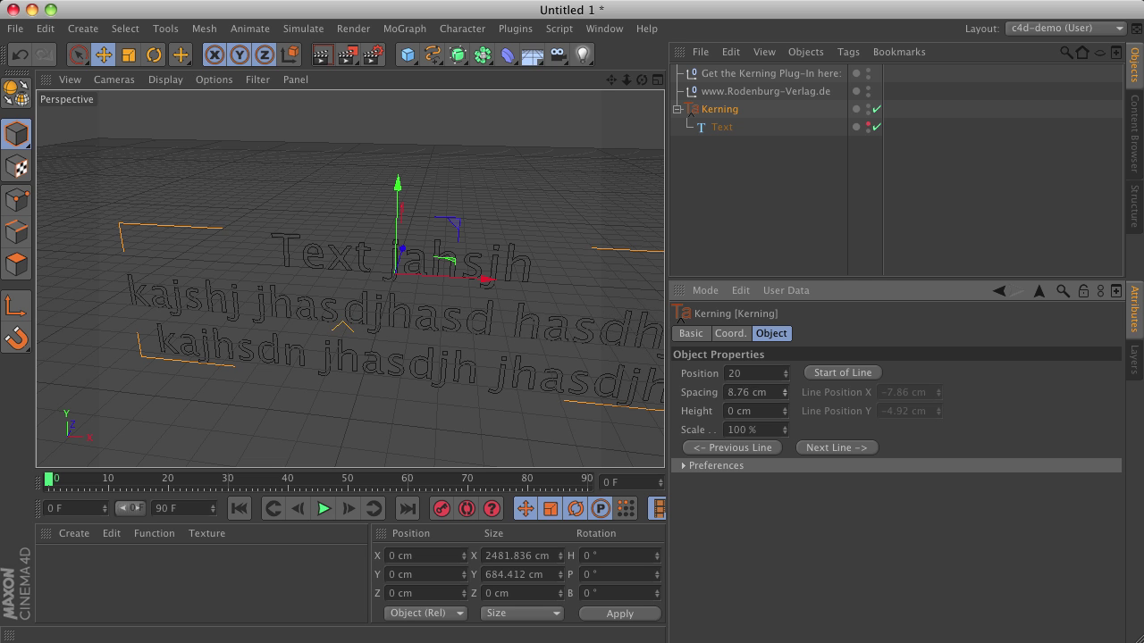
{"action": "mouse_move", "coordinate": [785, 394]}
{"action": "left_mouse_down"}
{"action": "mouse_move", "coordinate": [768, 394]}
{"action": "mouse_move", "coordinate": [779, 338]}
{"action": "left_mouse_up"}
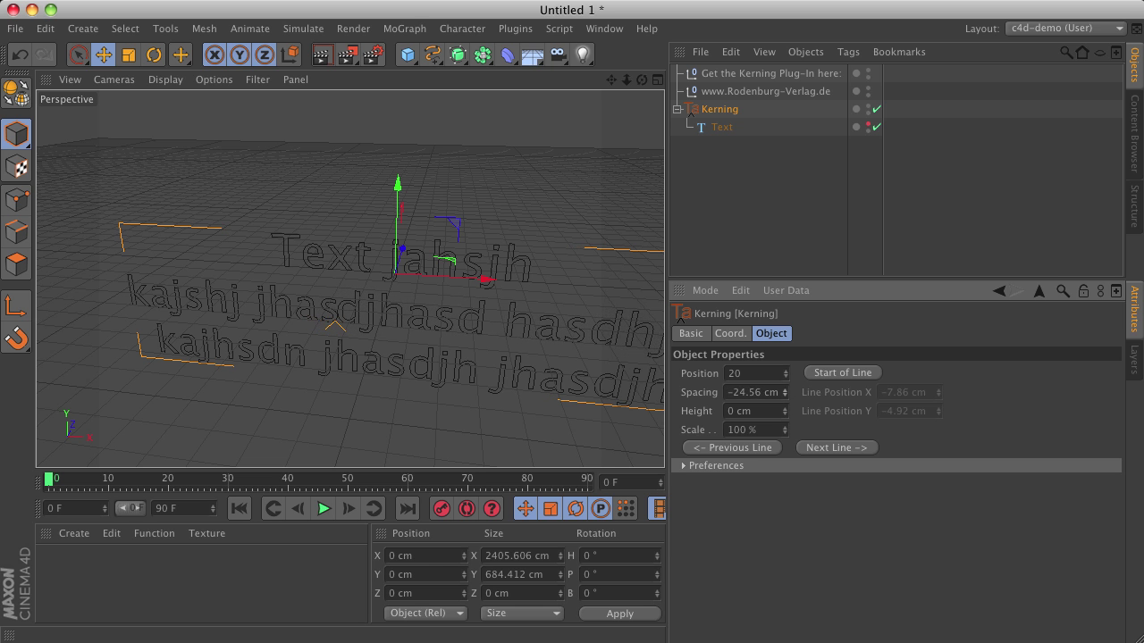
{"action": "left_click_drag", "start_coordinate": [784, 393], "coordinate": [785, 380]}
{"action": "left_click_drag", "start_coordinate": [785, 392], "coordinate": [785, 393]}
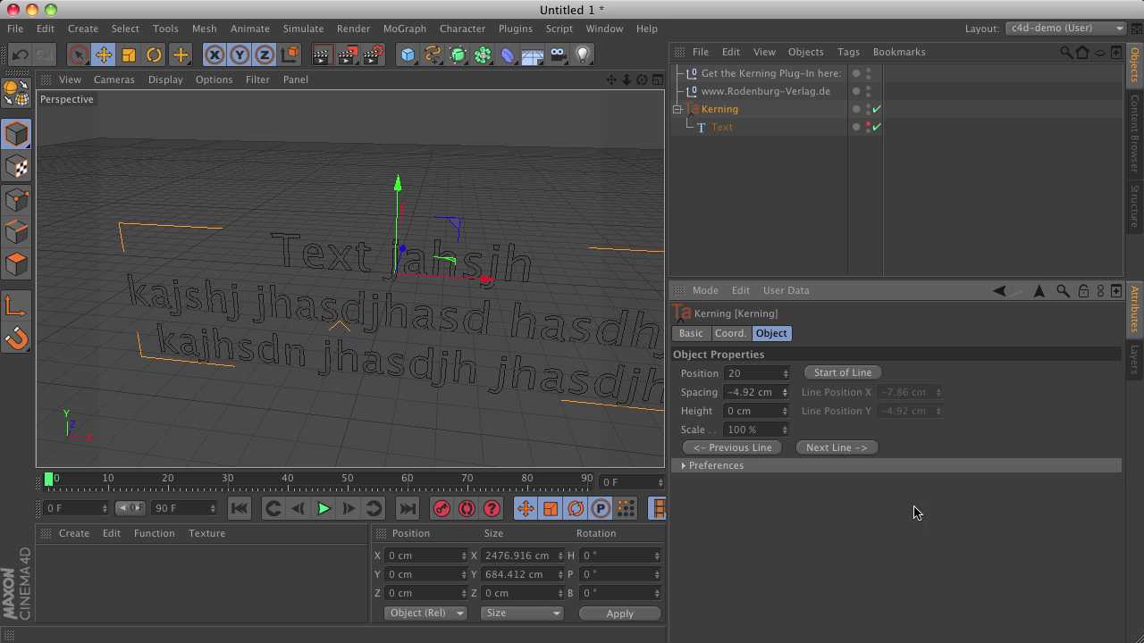
Raise the same character to 52.53 cm height at 90% scale.
{"action": "left_click_drag", "start_coordinate": [783, 393], "coordinate": [784, 413]}
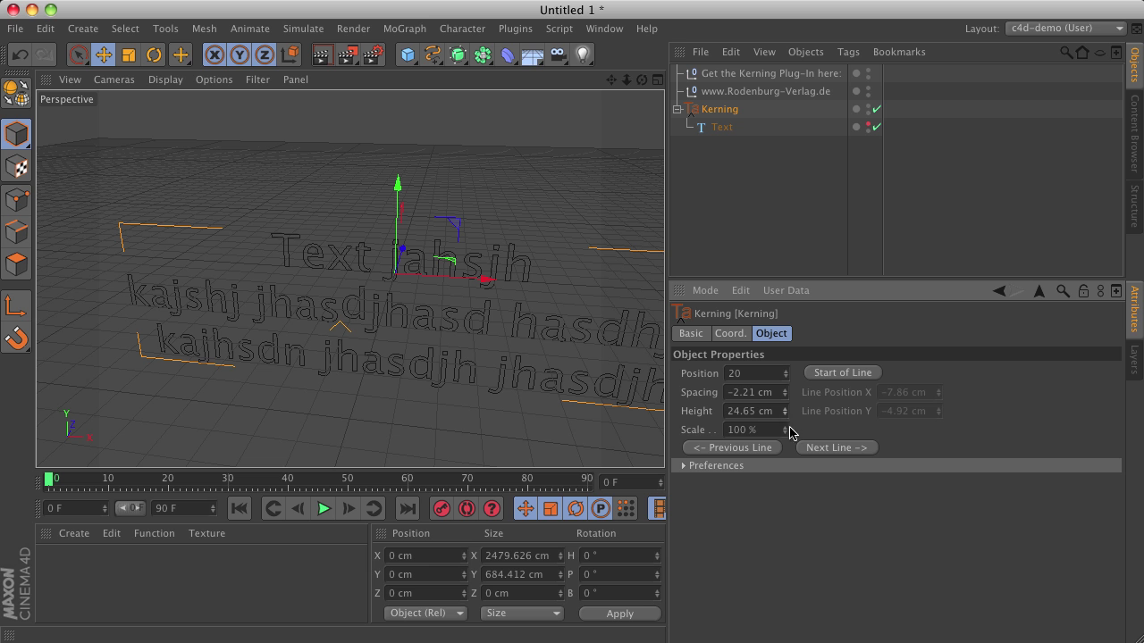
{"action": "mouse_move", "coordinate": [787, 431]}
{"action": "left_mouse_down"}
{"action": "mouse_move", "coordinate": [788, 447]}
{"action": "mouse_move", "coordinate": [788, 420]}
{"action": "mouse_move", "coordinate": [787, 433]}
{"action": "left_mouse_up"}
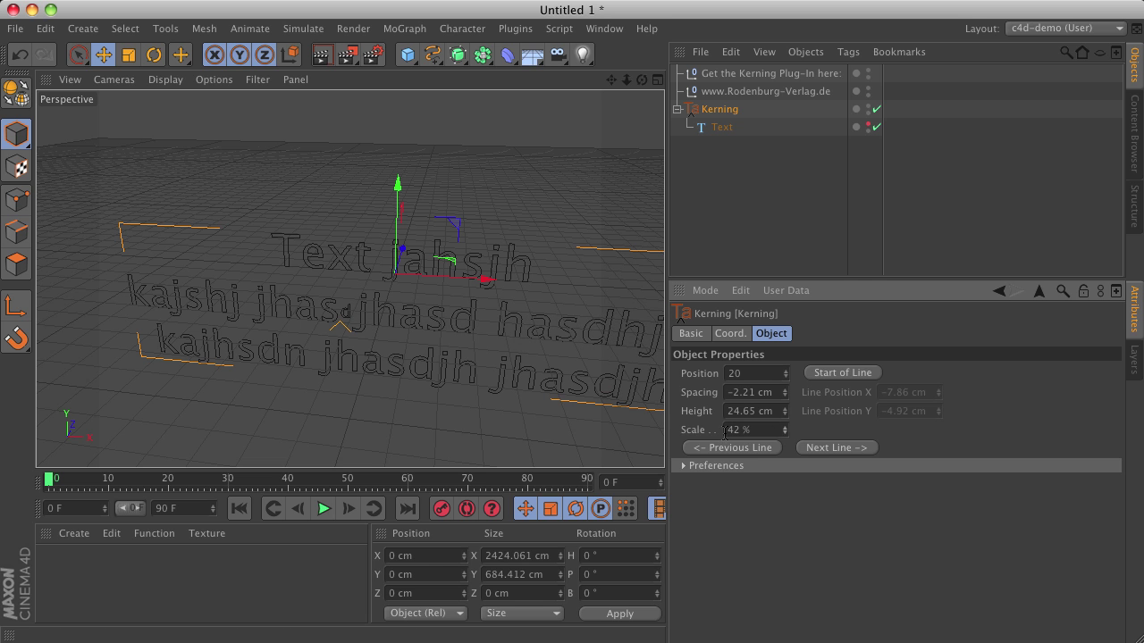
{"action": "left_click_drag", "start_coordinate": [788, 431], "coordinate": [786, 404]}
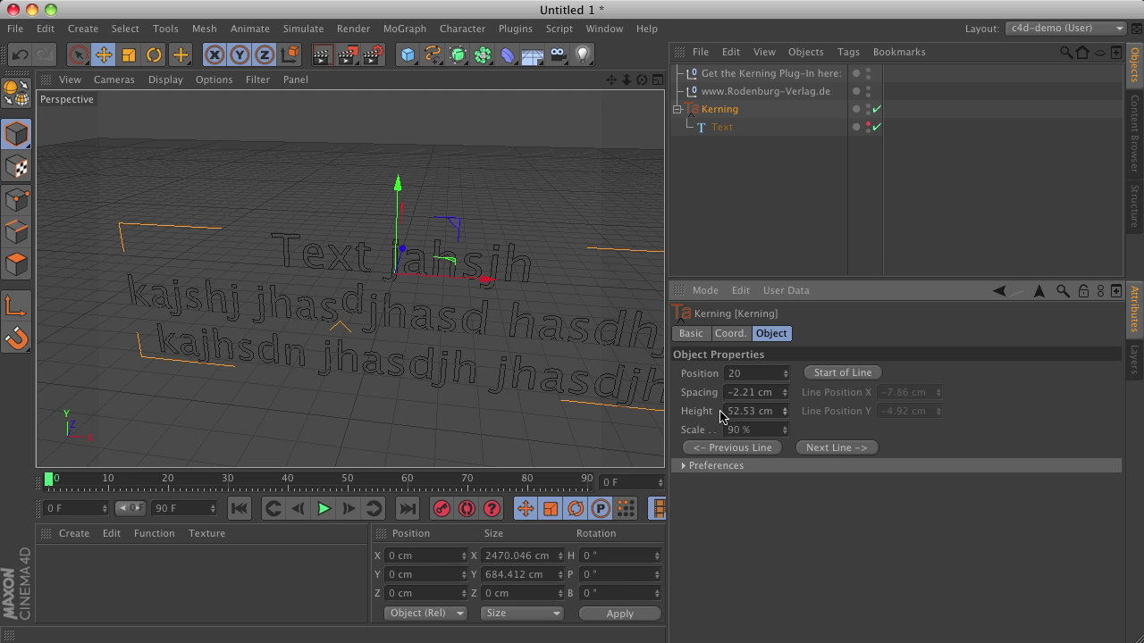
Drop character 21 to −28.41 cm height at 40% scale; give position 1 −5.76 cm spacing.
{"action": "left_click", "coordinate": [785, 370]}
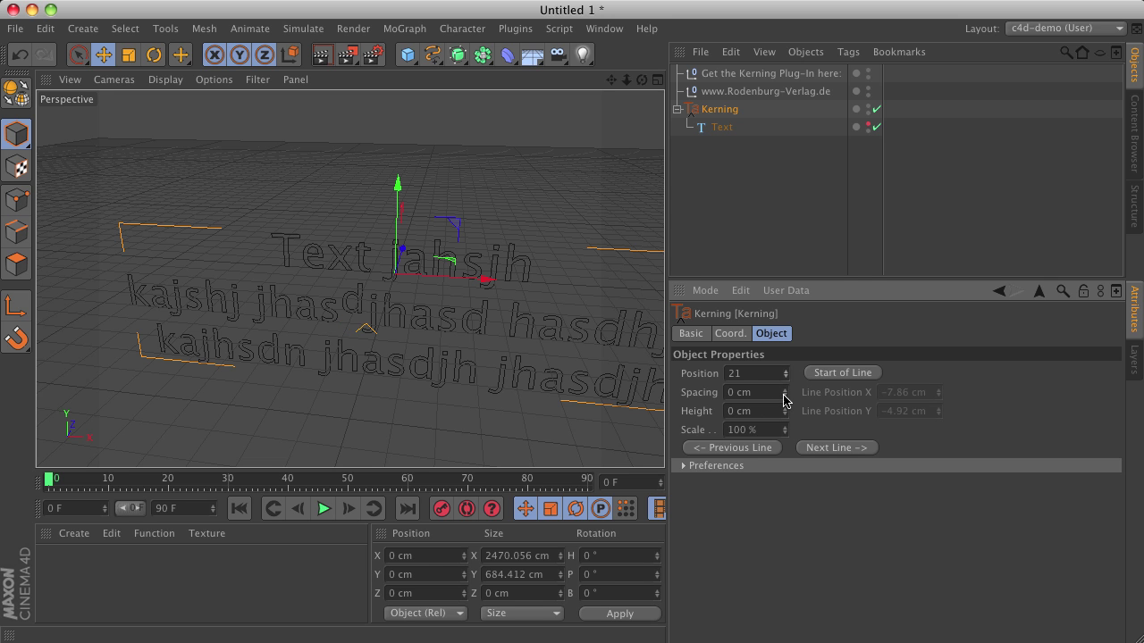
{"action": "left_click_drag", "start_coordinate": [786, 416], "coordinate": [786, 442]}
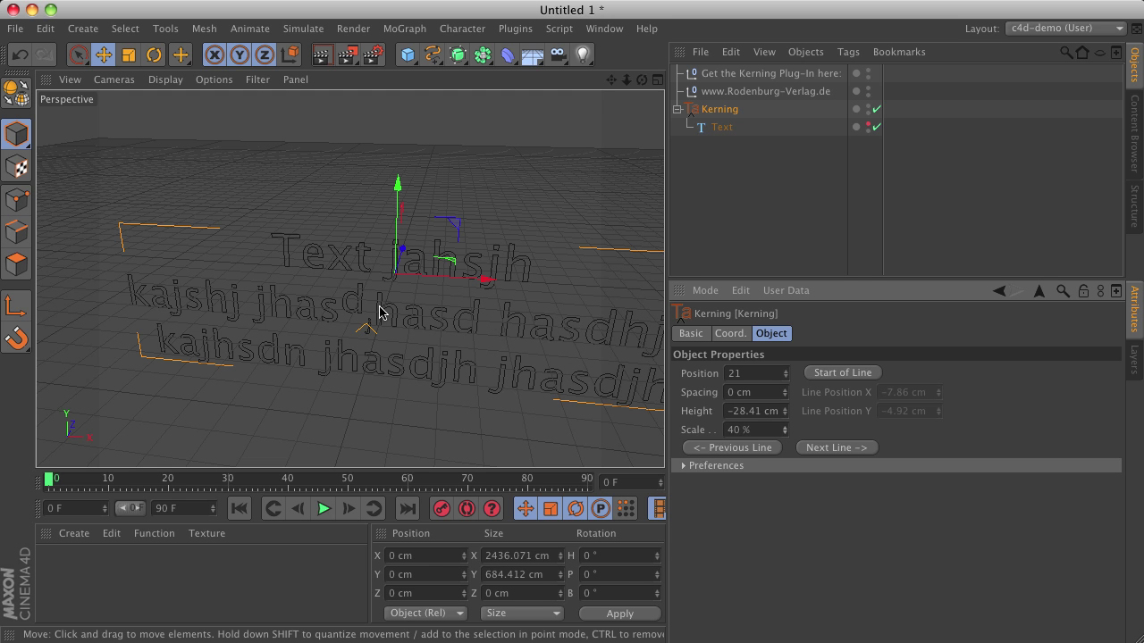
{"action": "left_click", "coordinate": [729, 448]}
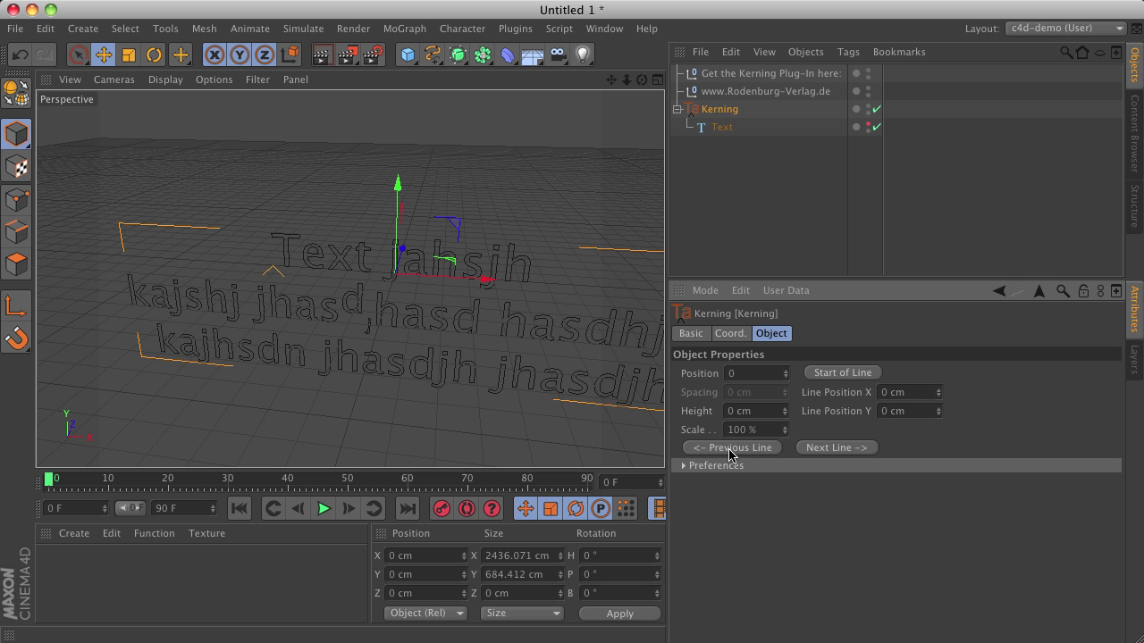
{"action": "left_click", "coordinate": [787, 371]}
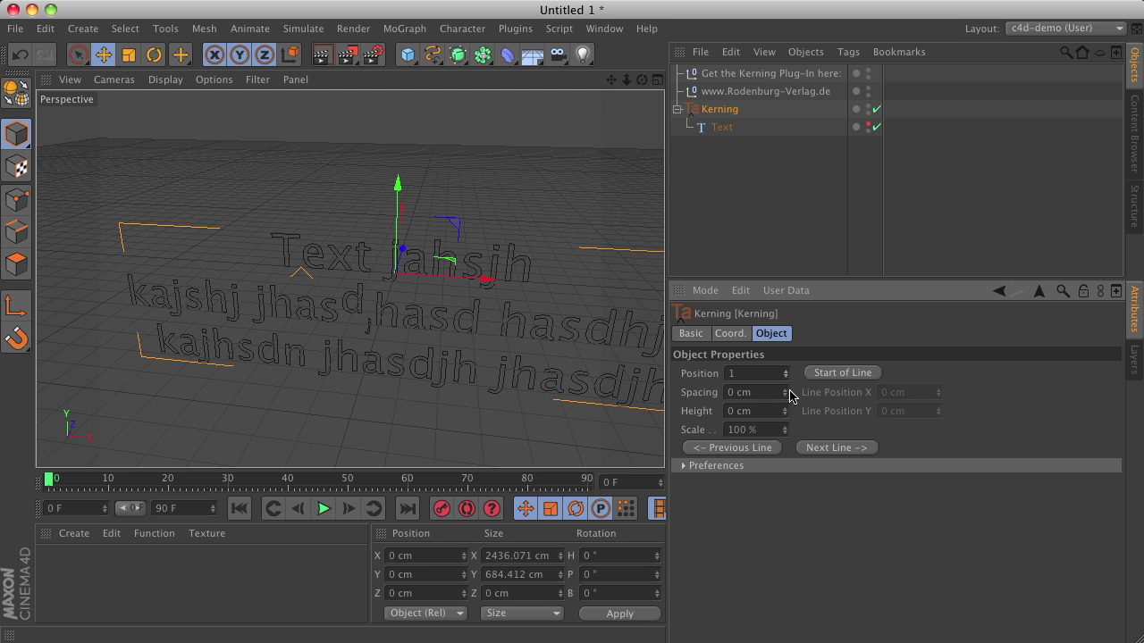
{"action": "left_click_drag", "start_coordinate": [787, 395], "coordinate": [777, 420]}
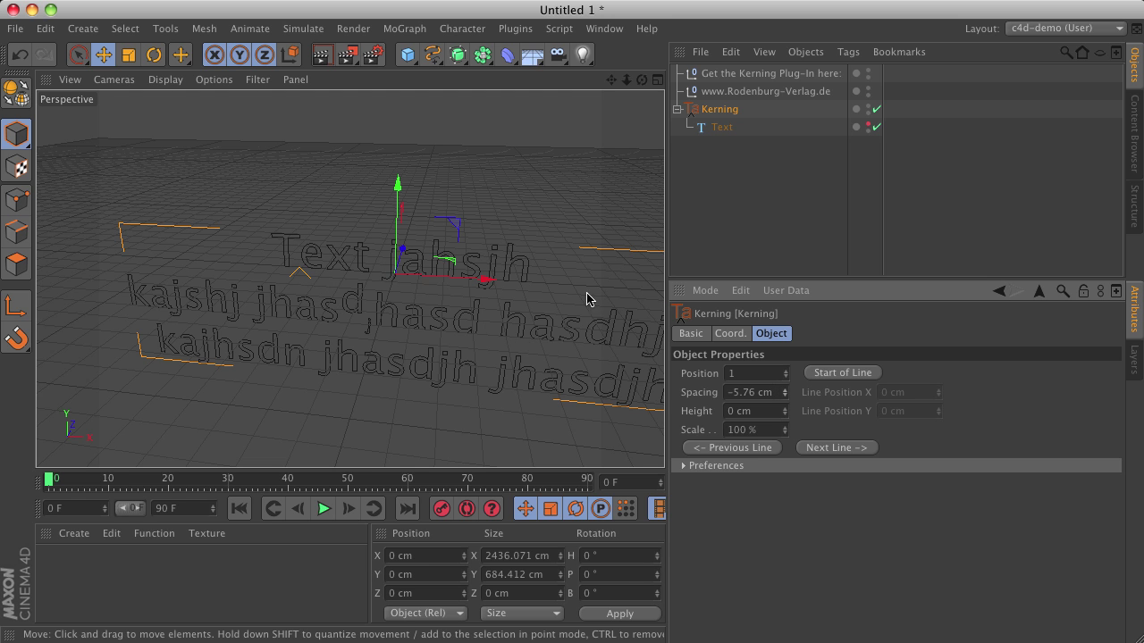
Put the Kerning object inside an Extrude NURBS and orbit to inspect the solid letters.
{"action": "left_click_drag", "start_coordinate": [455, 61], "coordinate": [607, 78]}
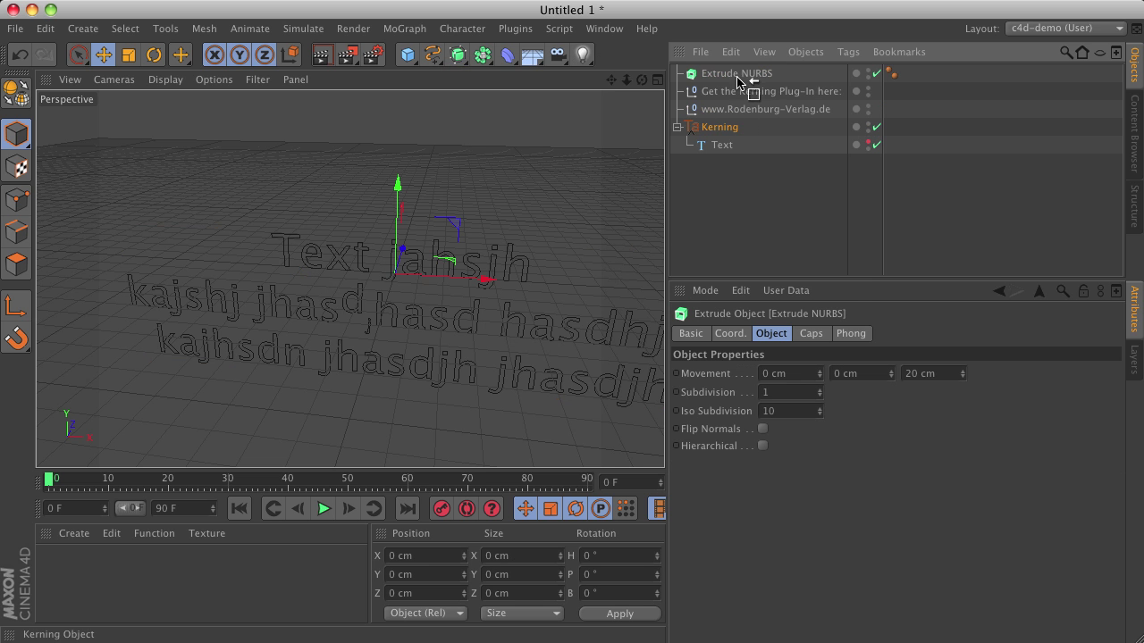
{"action": "left_click_drag", "start_coordinate": [706, 127], "coordinate": [738, 75]}
{"action": "mouse_move", "coordinate": [612, 80]}
{"action": "left_mouse_down"}
{"action": "mouse_move", "coordinate": [349, 278]}
{"action": "mouse_move", "coordinate": [224, 277]}
{"action": "left_mouse_up"}
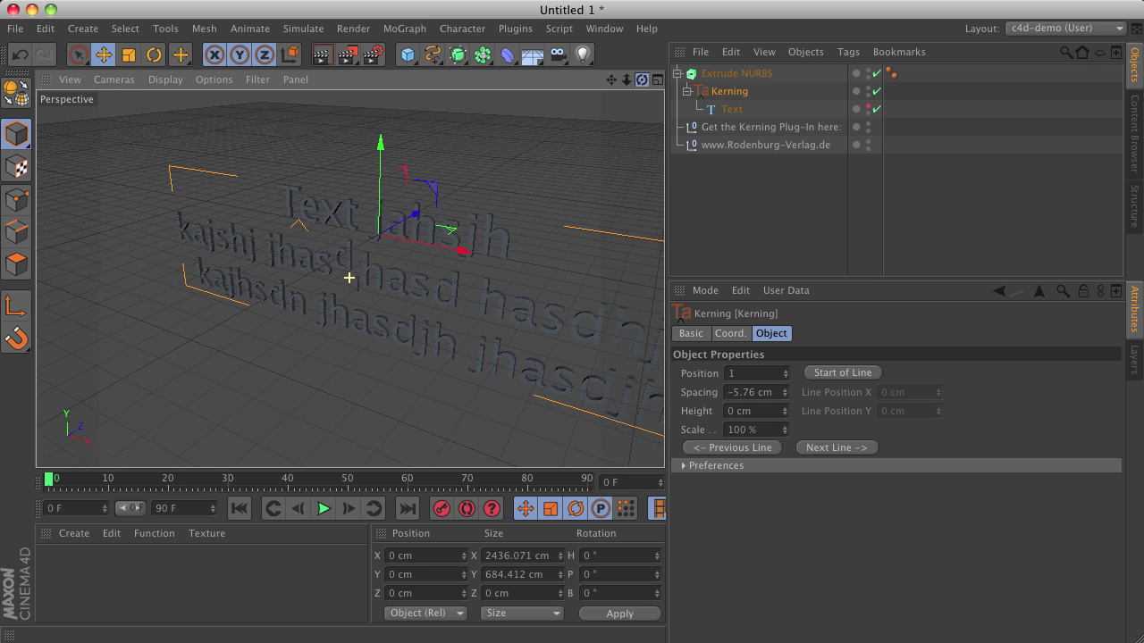
{"action": "left_click_drag", "start_coordinate": [611, 80], "coordinate": [751, 99]}
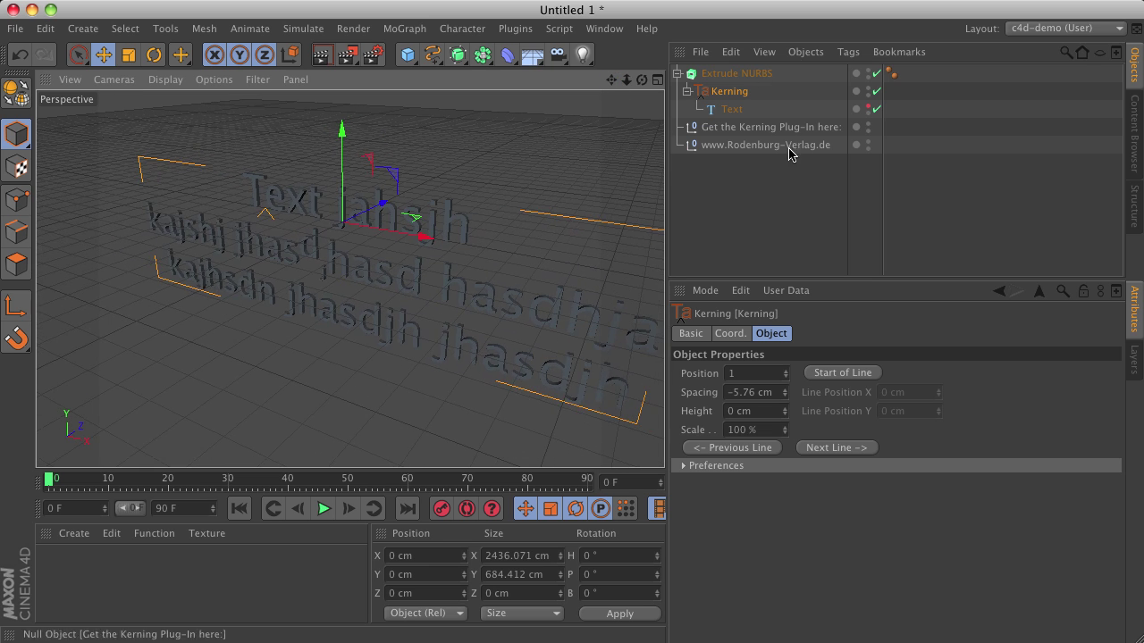
{"action": "left_click_drag", "start_coordinate": [611, 79], "coordinate": [350, 274]}
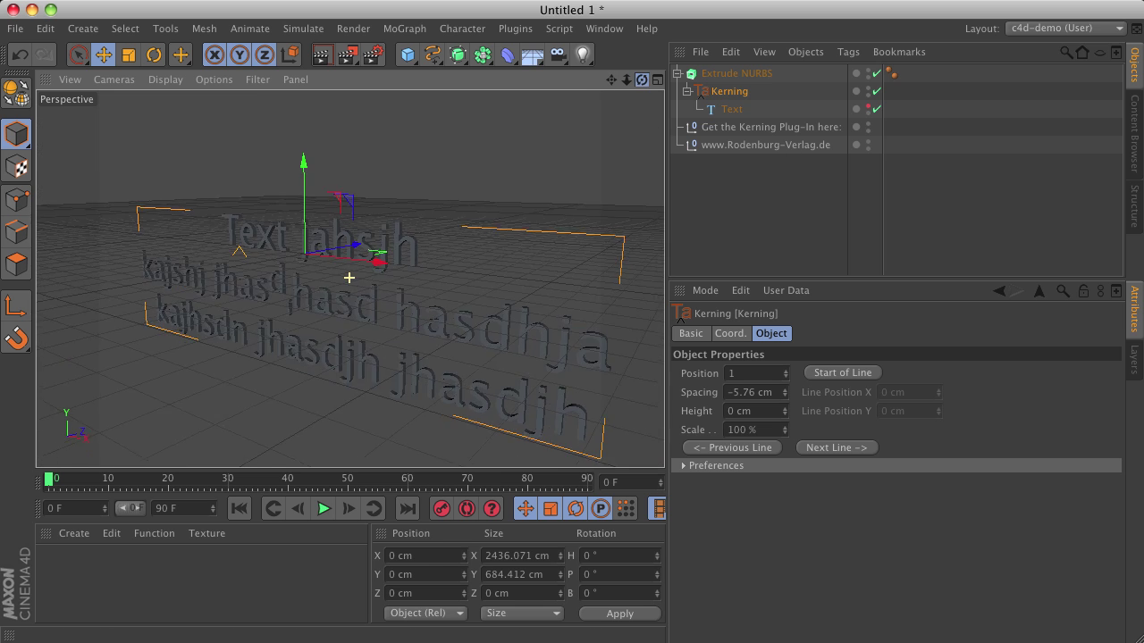
{"action": "left_click_drag", "start_coordinate": [612, 80], "coordinate": [335, 286]}
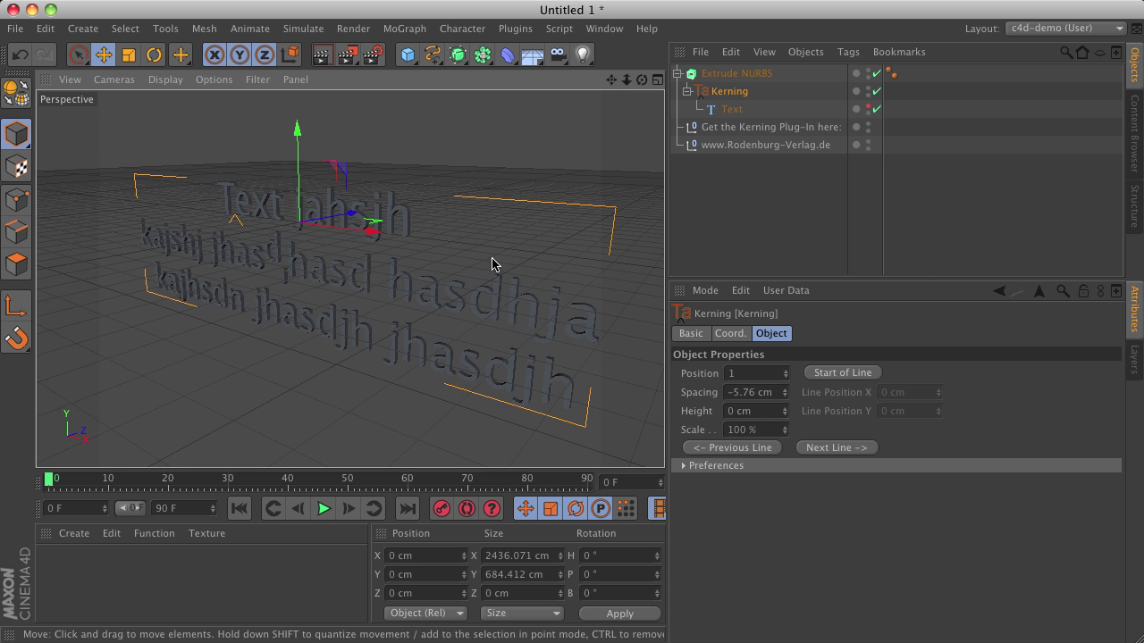
{"action": "left_click_drag", "start_coordinate": [642, 80], "coordinate": [349, 273]}
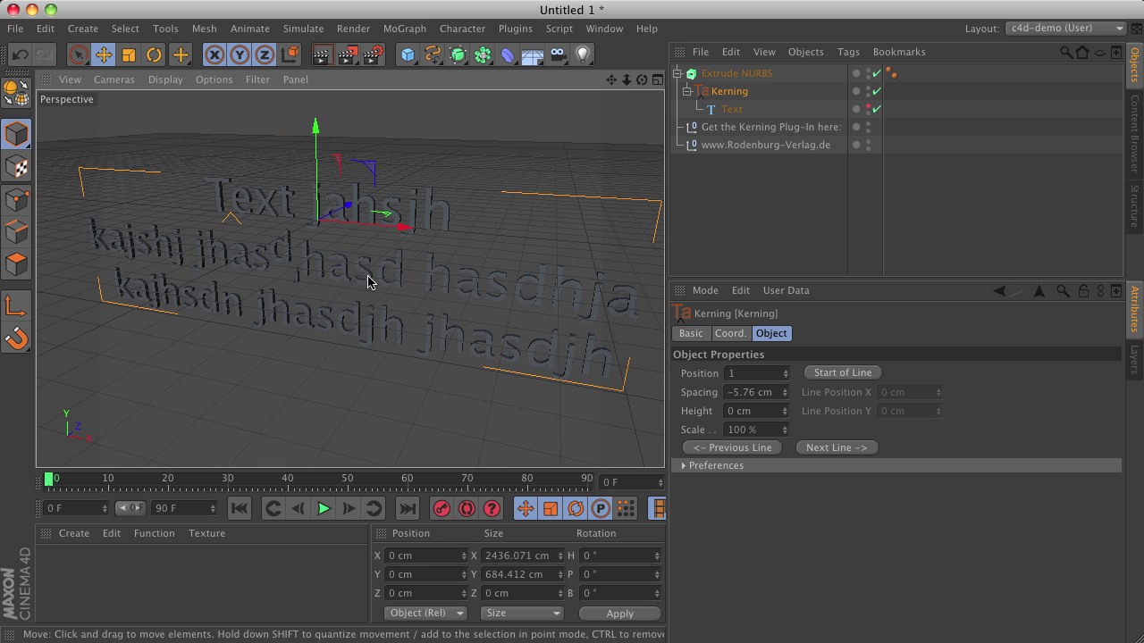